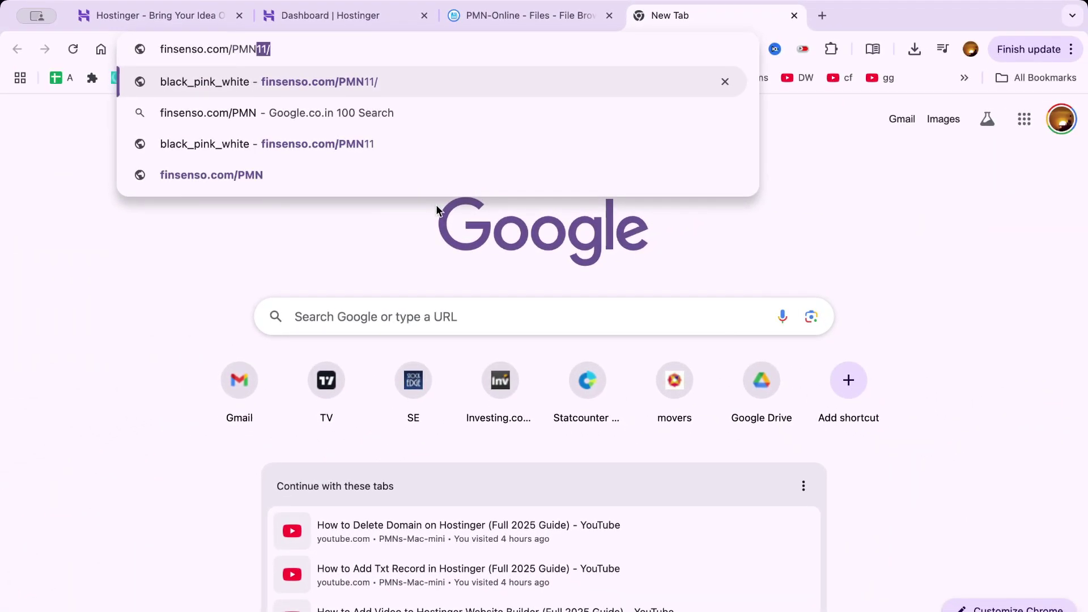
Load finsenso.com/PMN-Online in Chrome to check whether the address is live.
type("Online")
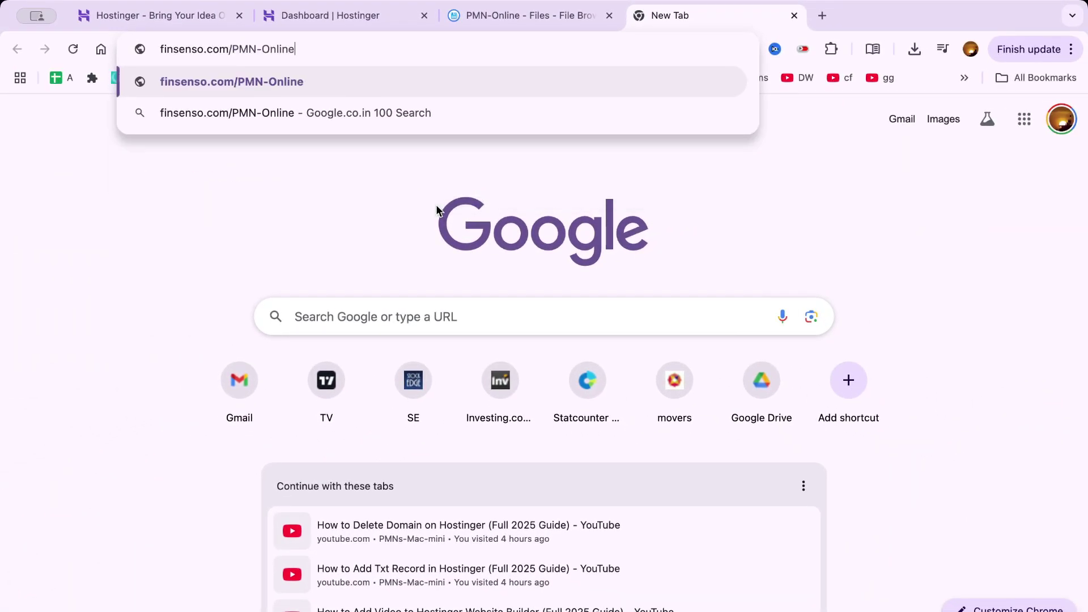
key("Return")
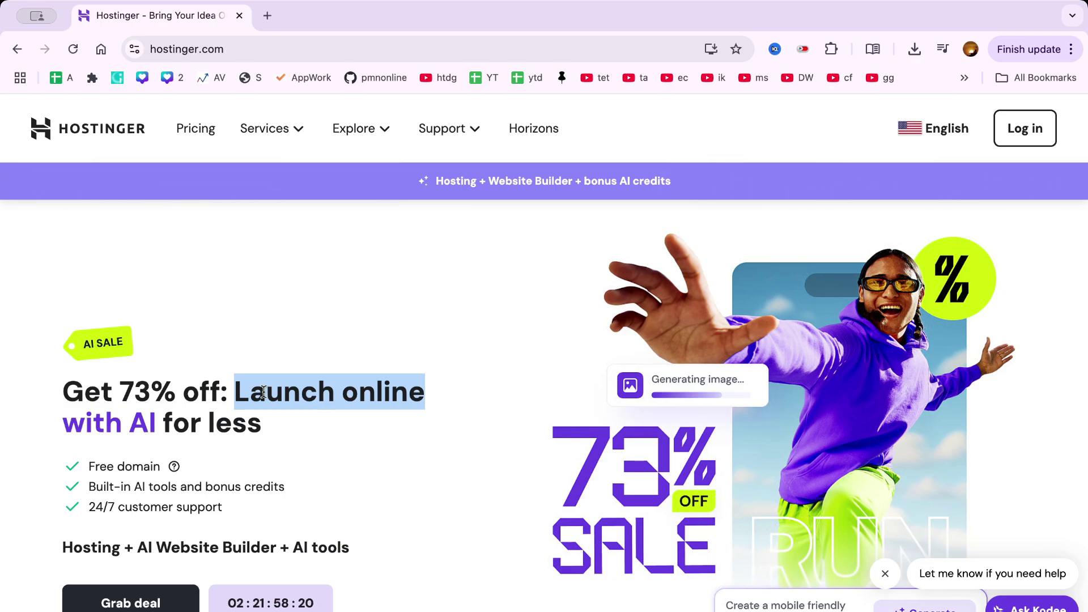
Preview the local black_pink_white index and EXAMPLES pages, then return to the Hostinger tab.
scroll(399, 263, "down", 5)
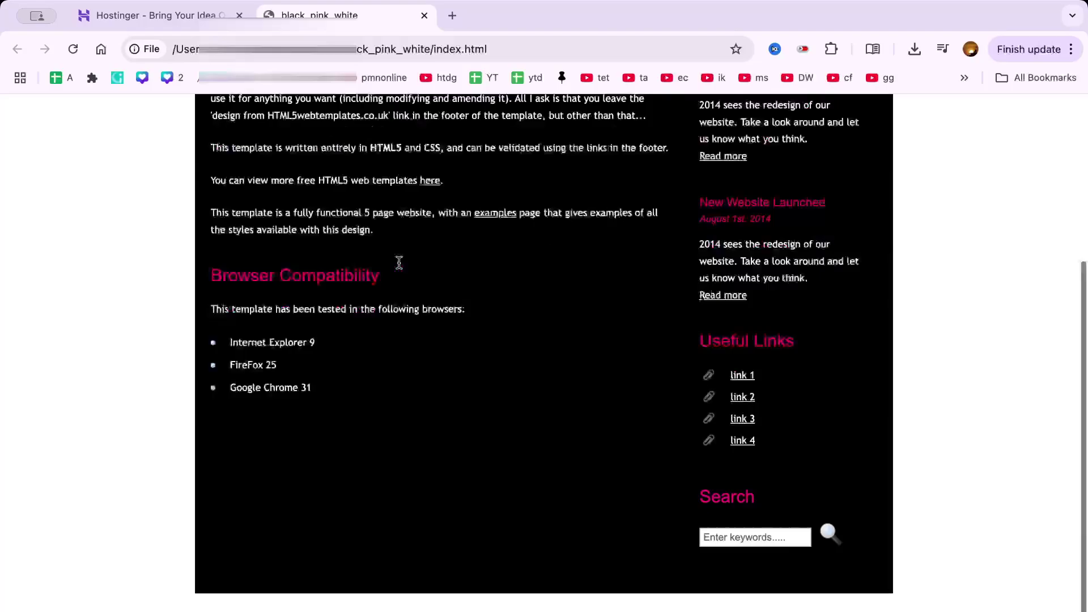
scroll(401, 267, "up", 5)
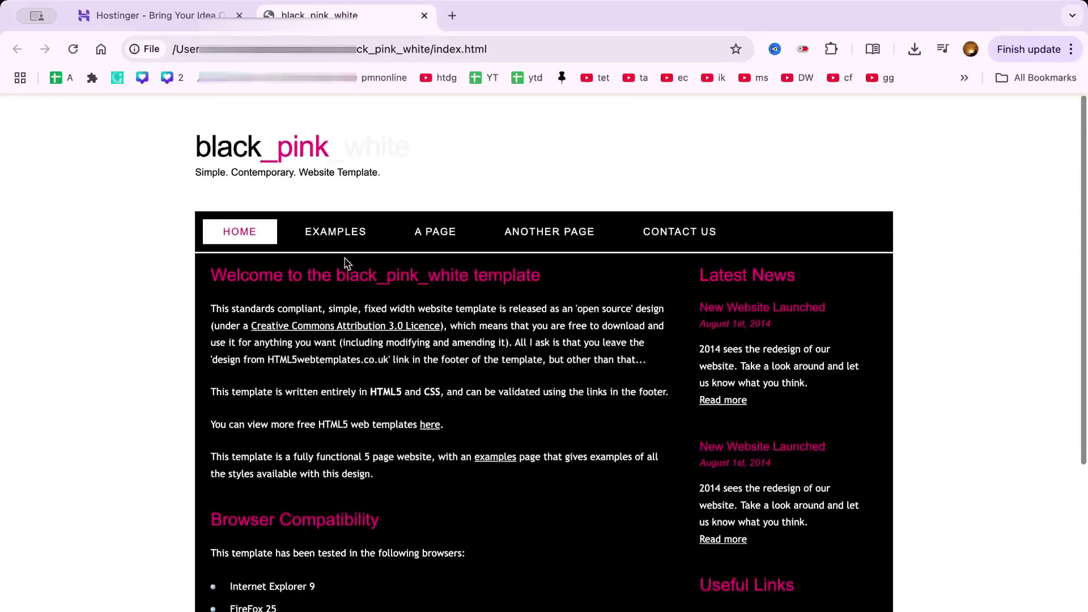
left_click(335, 231)
scroll(447, 350, "down", 2)
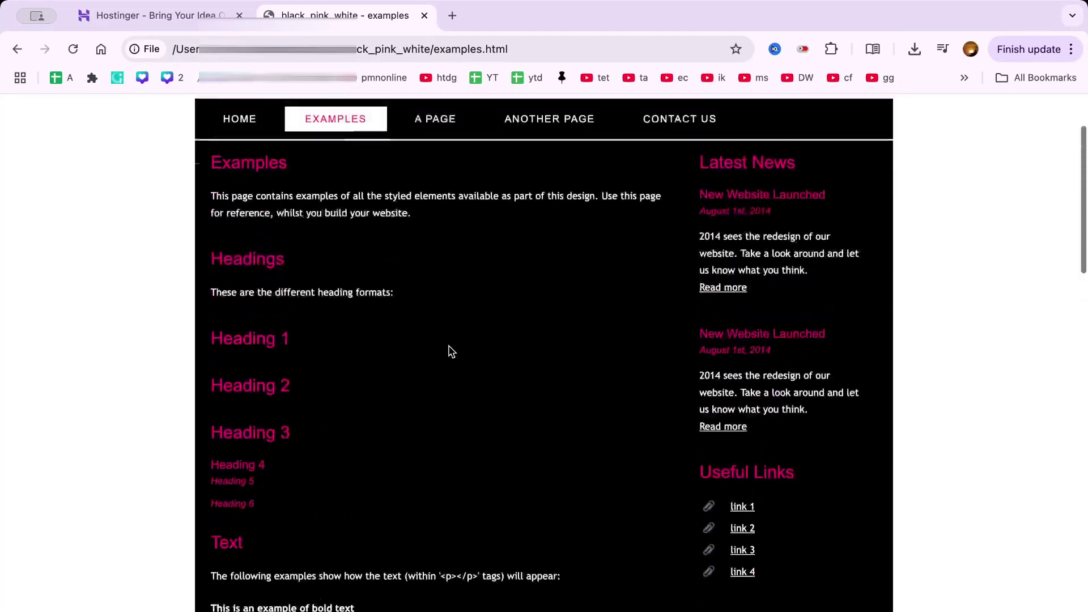
key("ctrl+shift+Tab")
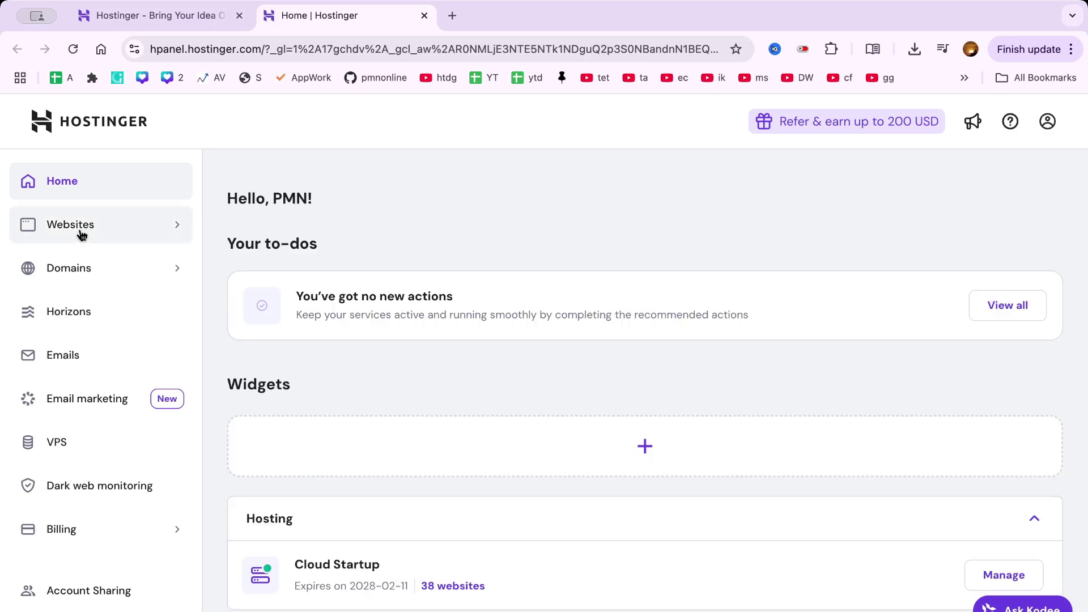
Search 'fin' in the domain portfolio and manage the website for finsenso.com.
left_click(81, 232)
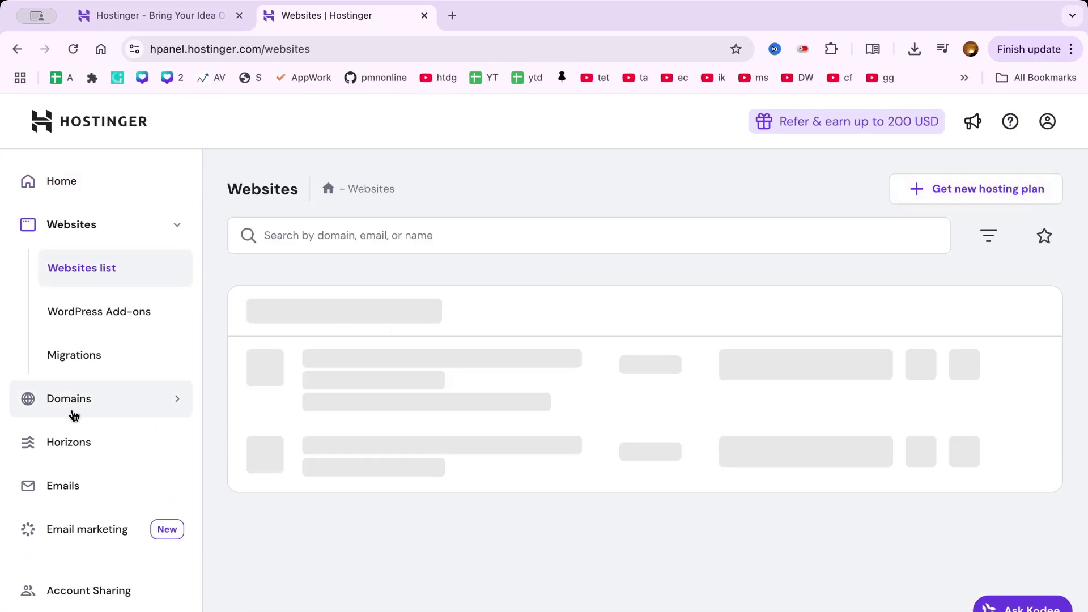
left_click(73, 416)
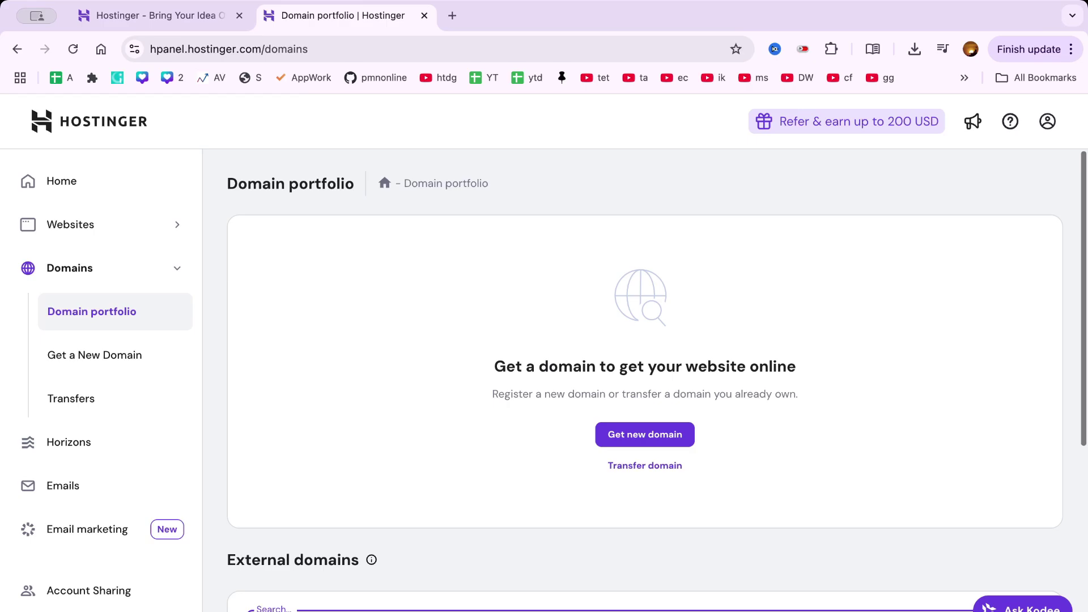
type("fin")
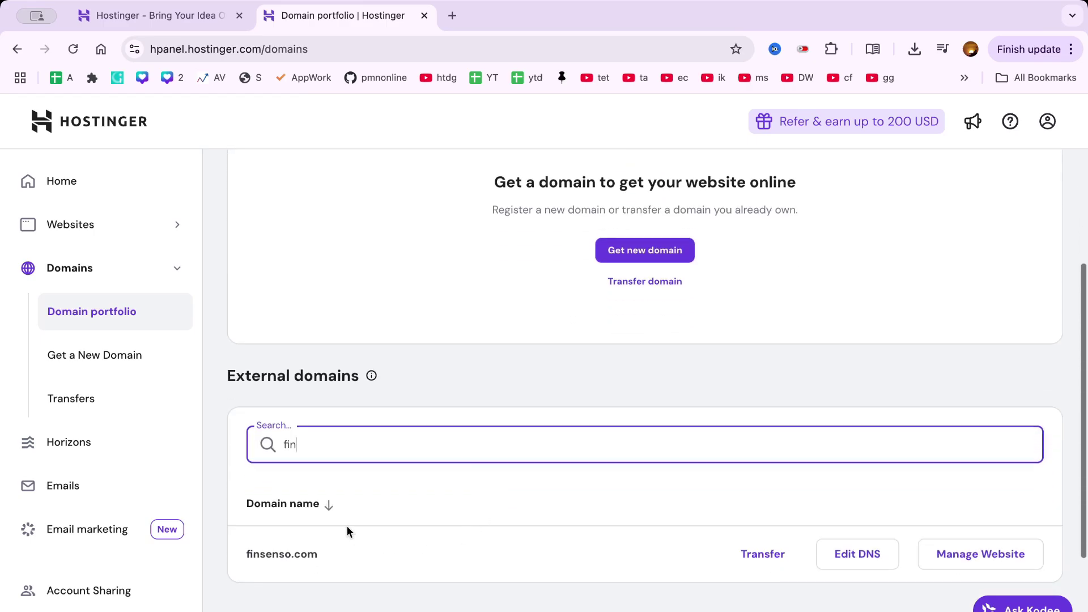
left_click(979, 560)
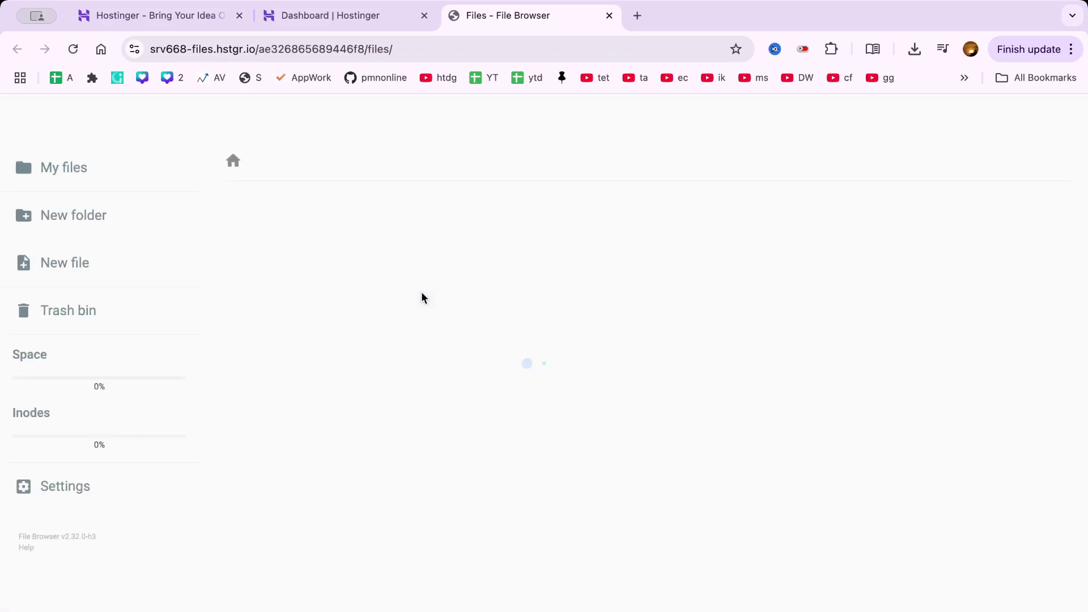
Create a folder named PMN-Online inside public_html and open it.
double_click(329, 245)
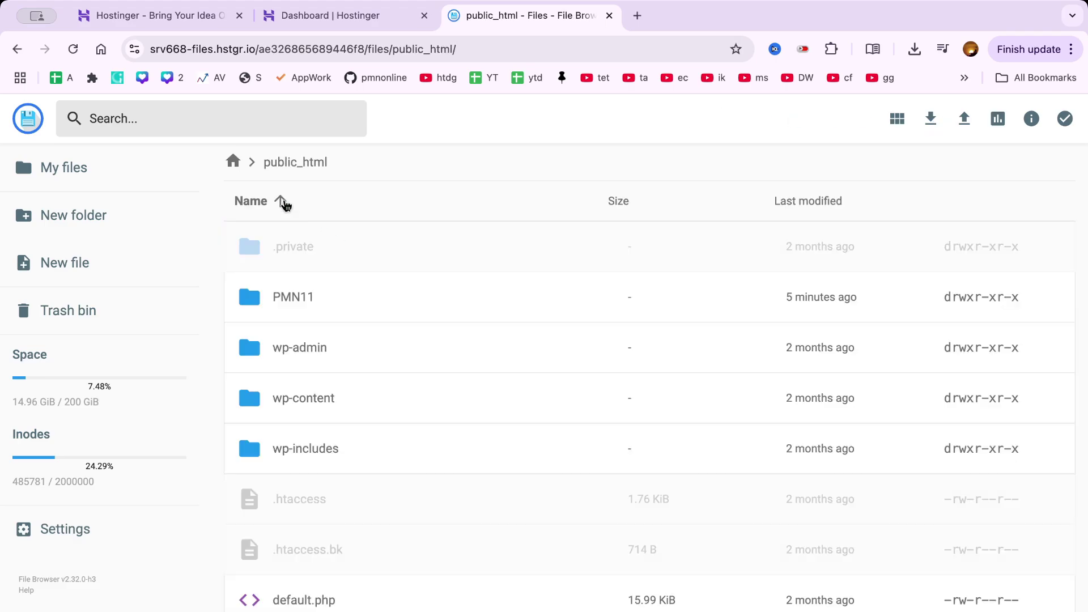
left_click(91, 215)
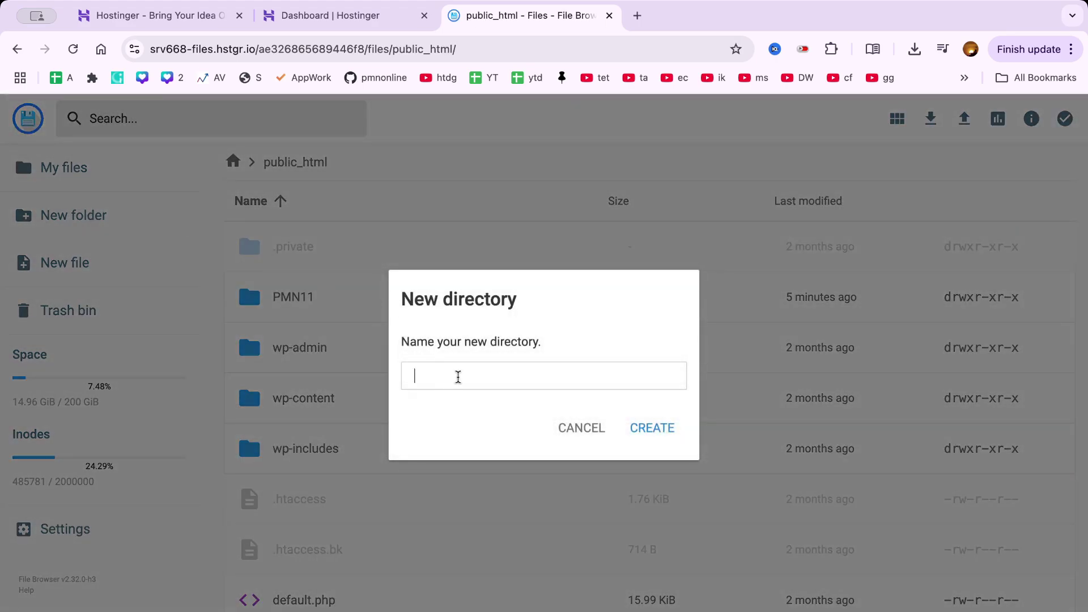
left_click(458, 376)
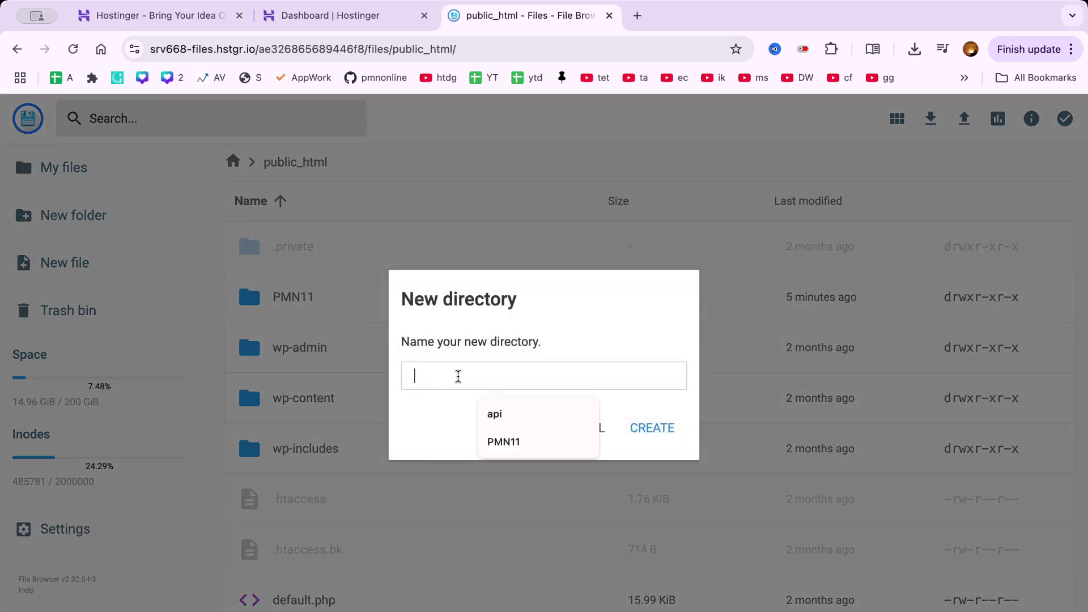
type("PMN")
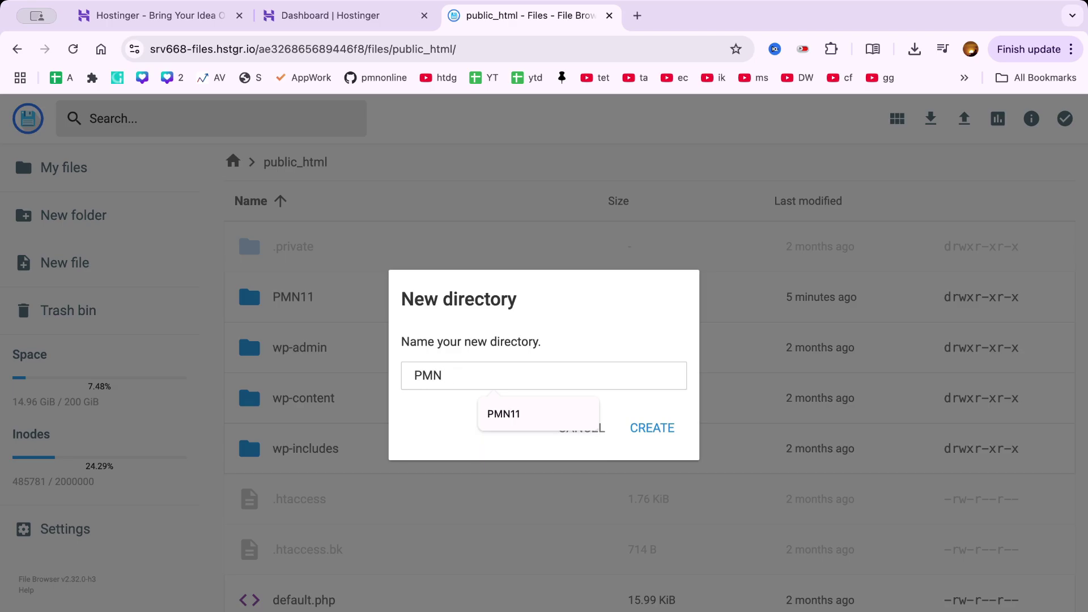
type("-0")
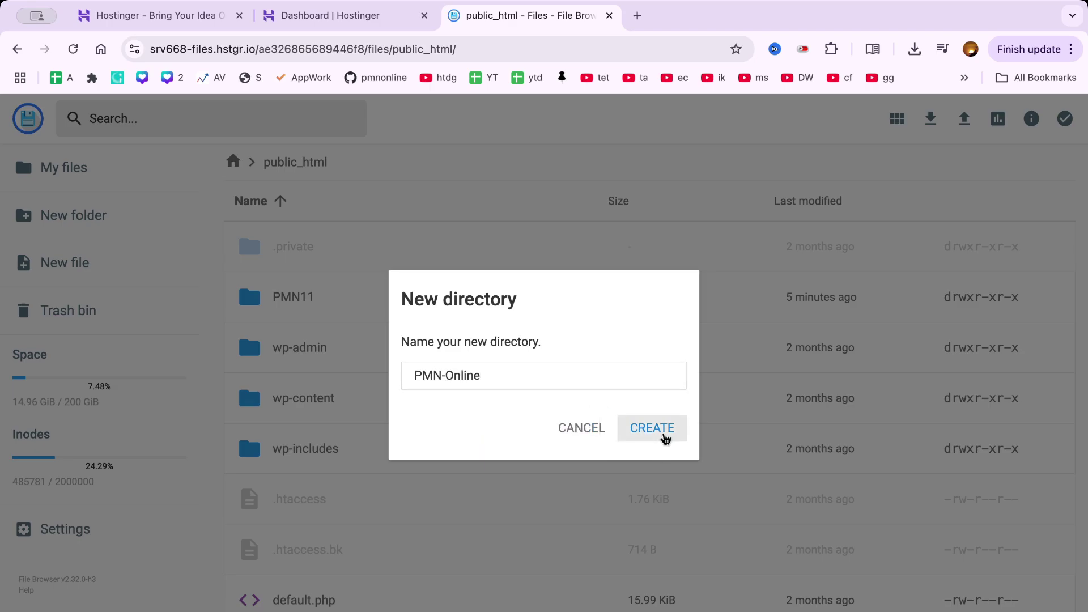
left_click(664, 438)
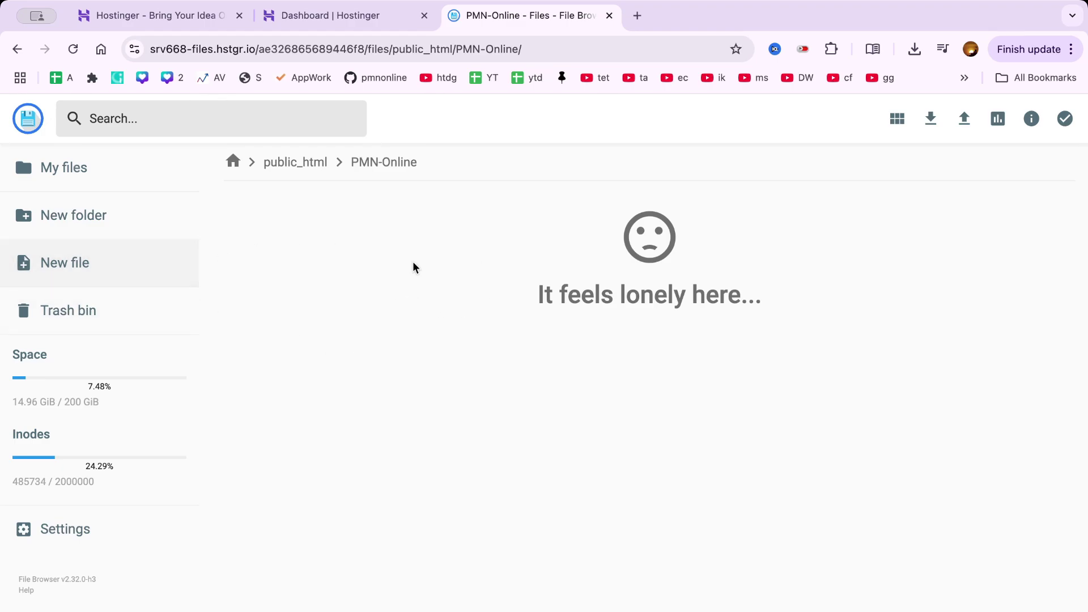
Create the PMN-Online folder and upload black_pink_white.zip (44.11 KiB) into it.
left_click(963, 120)
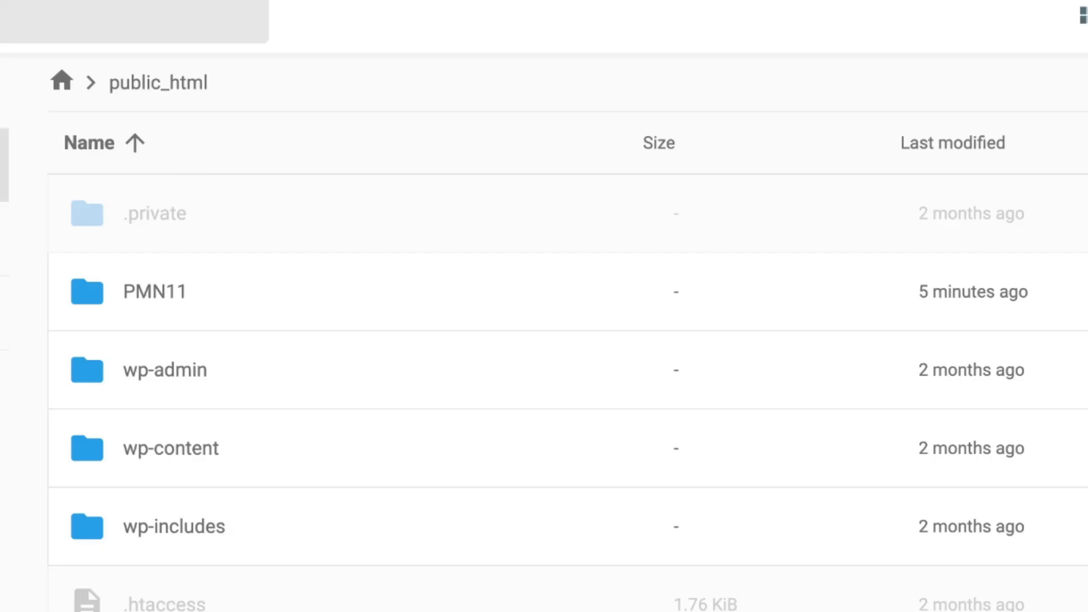
left_click(73, 215)
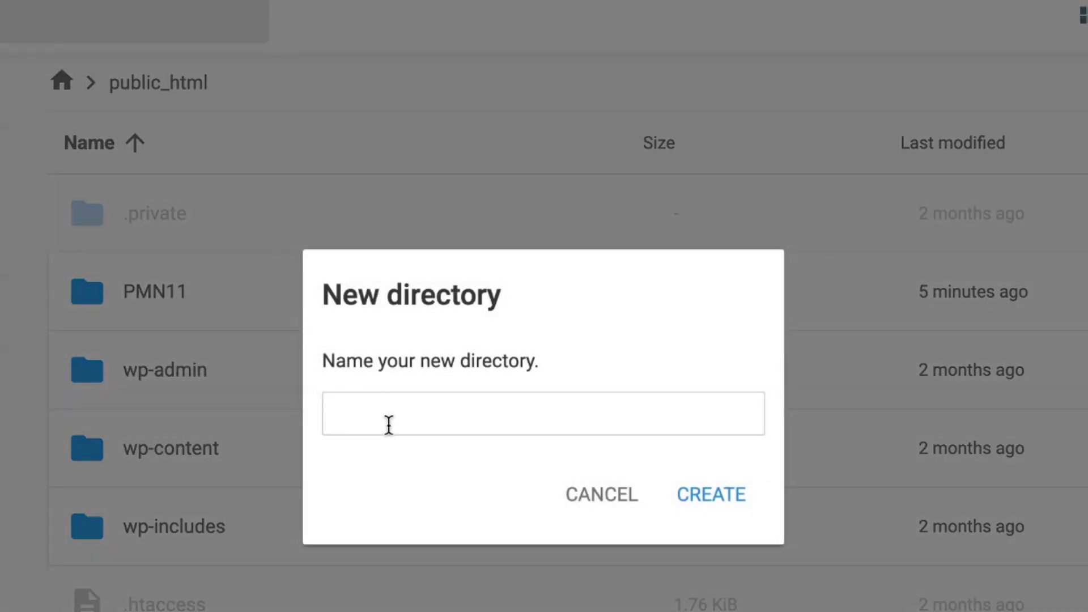
left_click(410, 414)
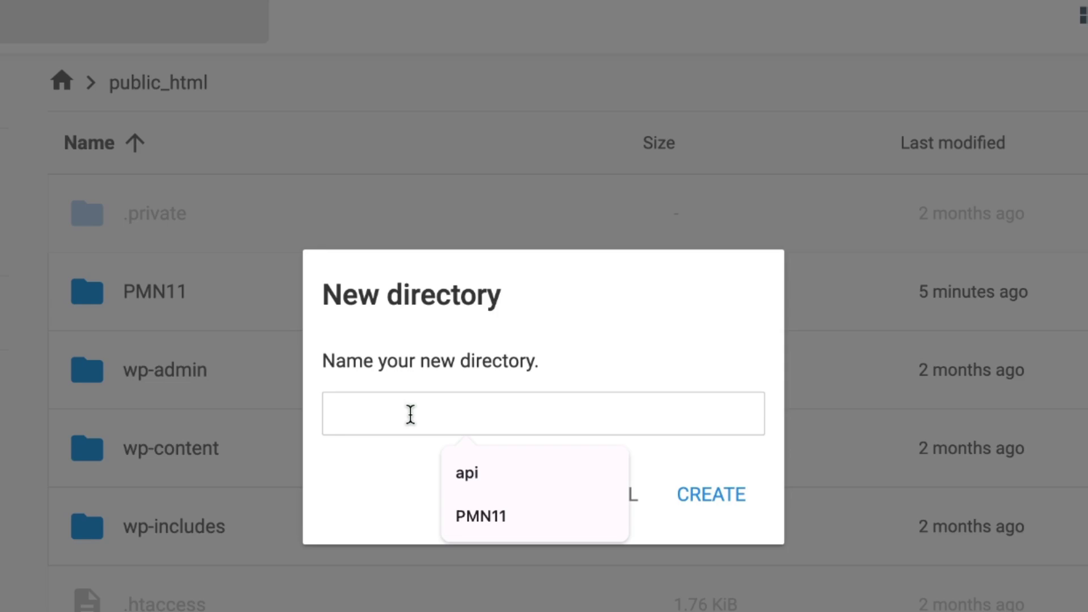
type("PMN")
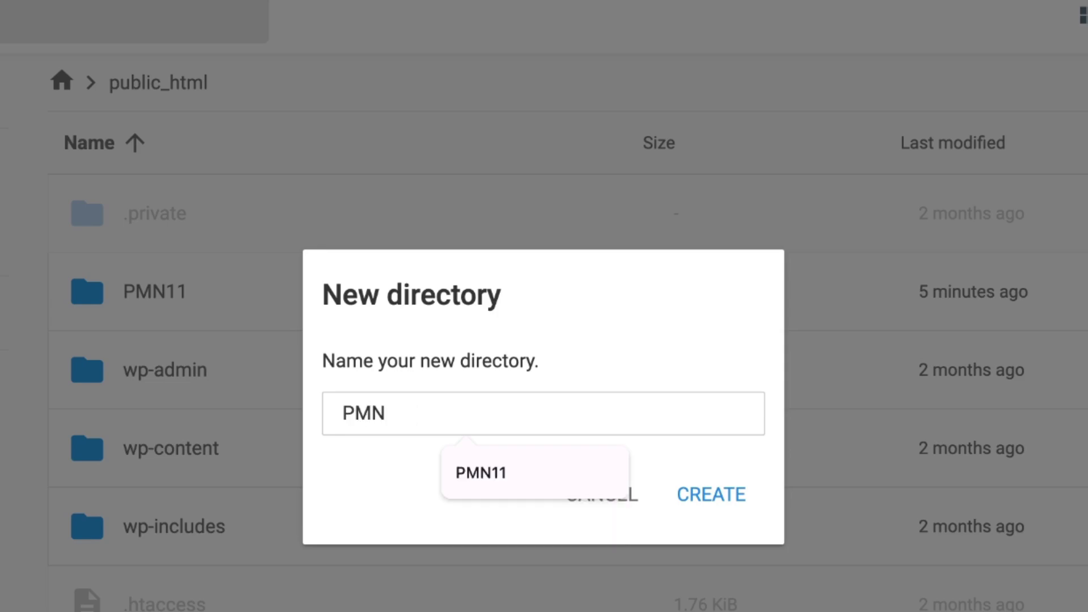
type("-Online")
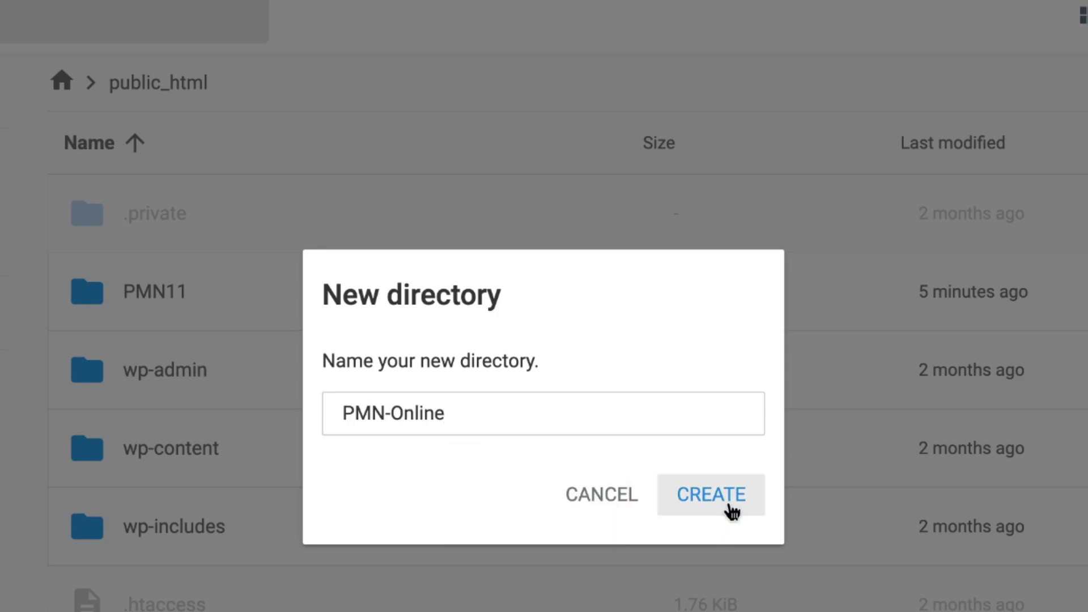
left_click(711, 494)
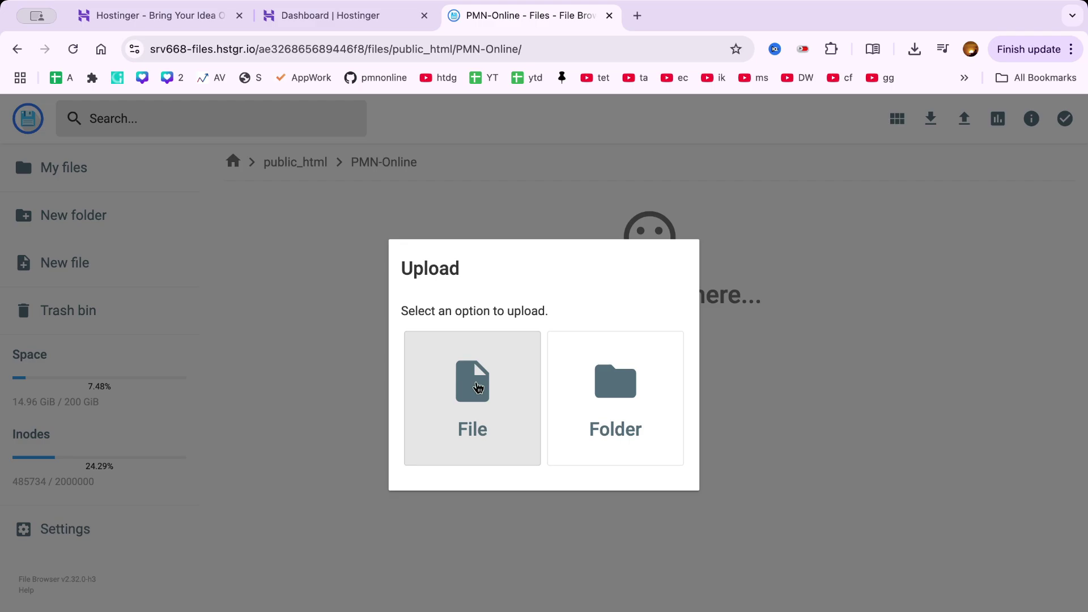
left_click(478, 387)
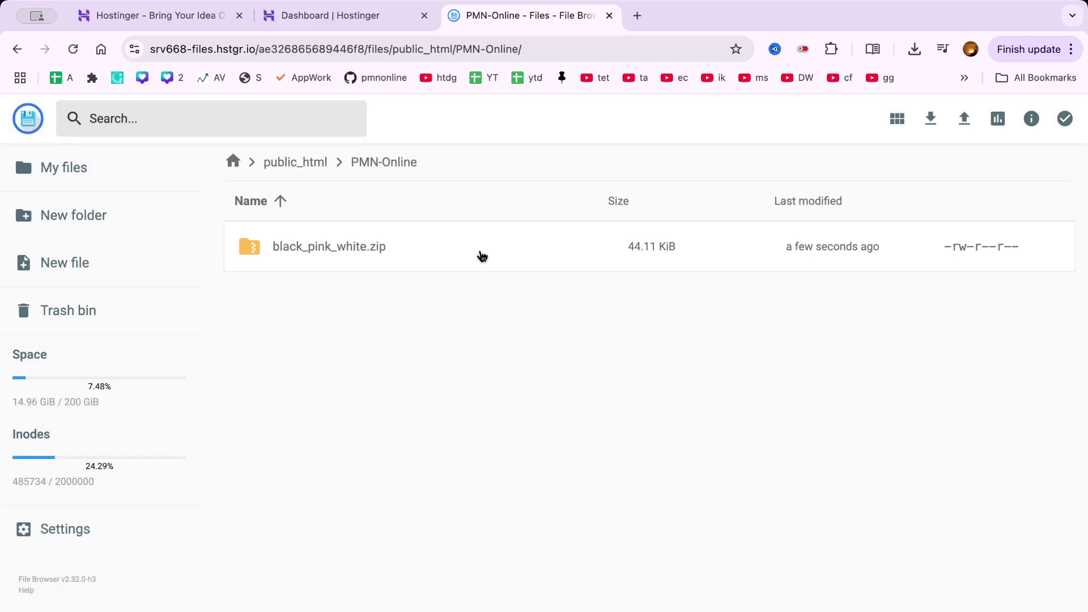
Extract black_pink_white.zip into a new folder named 'pmn' within PMN-Online.
left_click(414, 248)
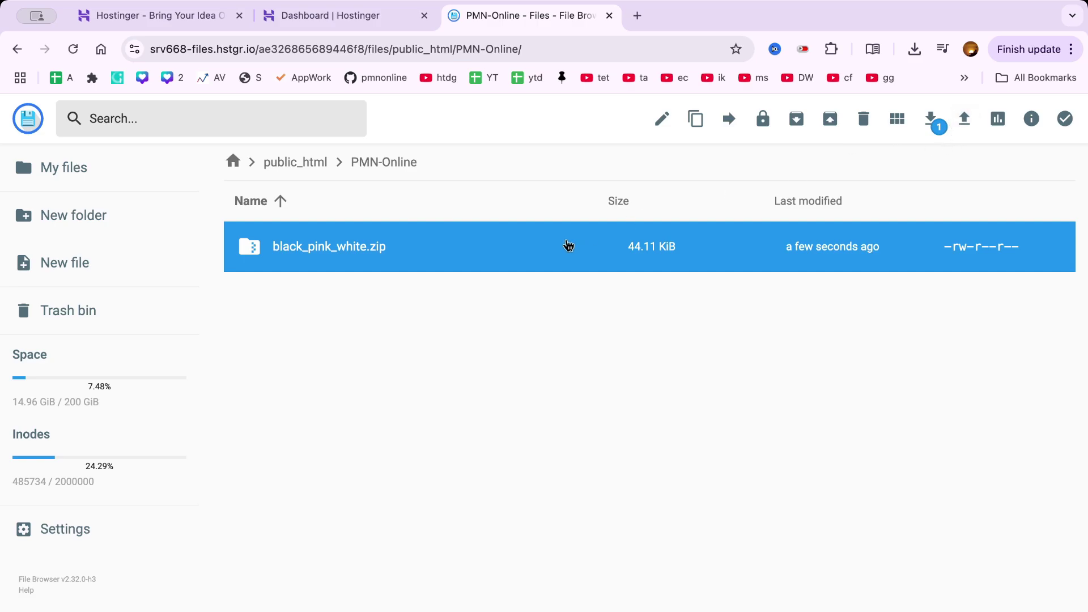
right_click(407, 258)
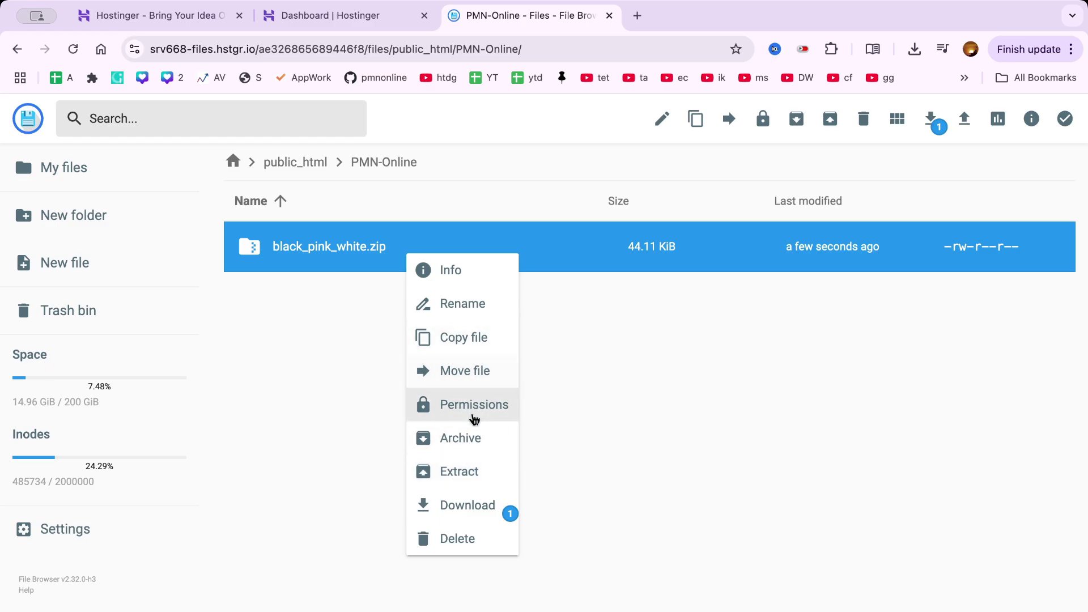
left_click(472, 473)
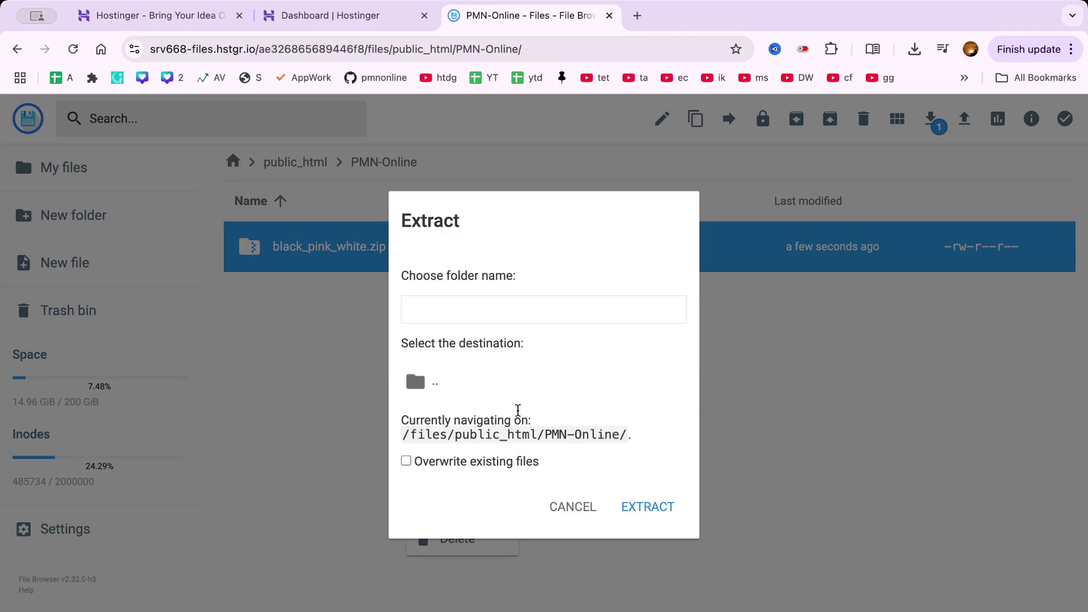
left_click(637, 507)
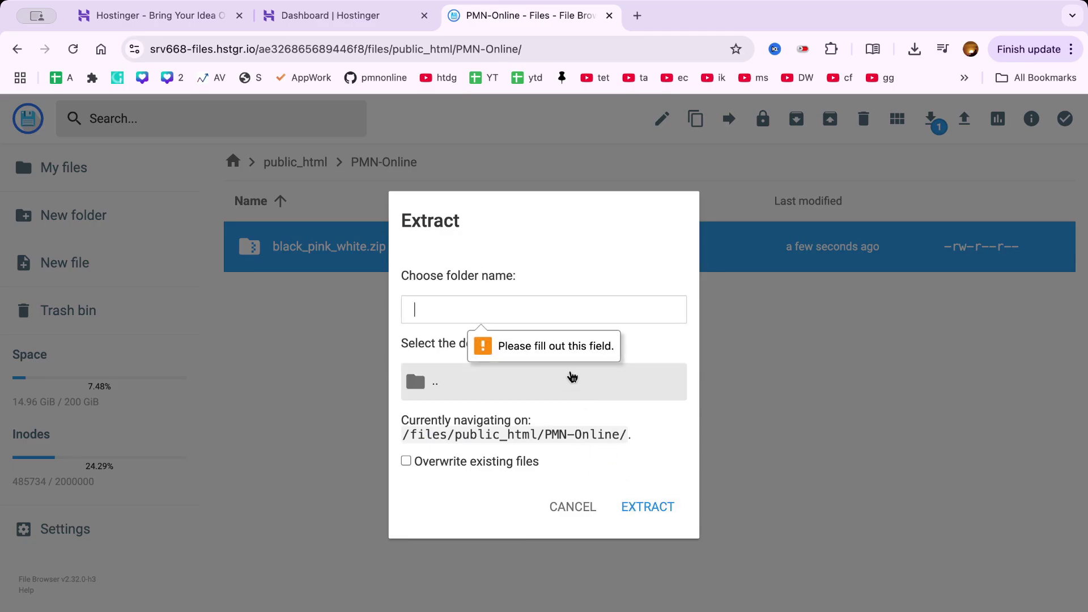
type("pmn")
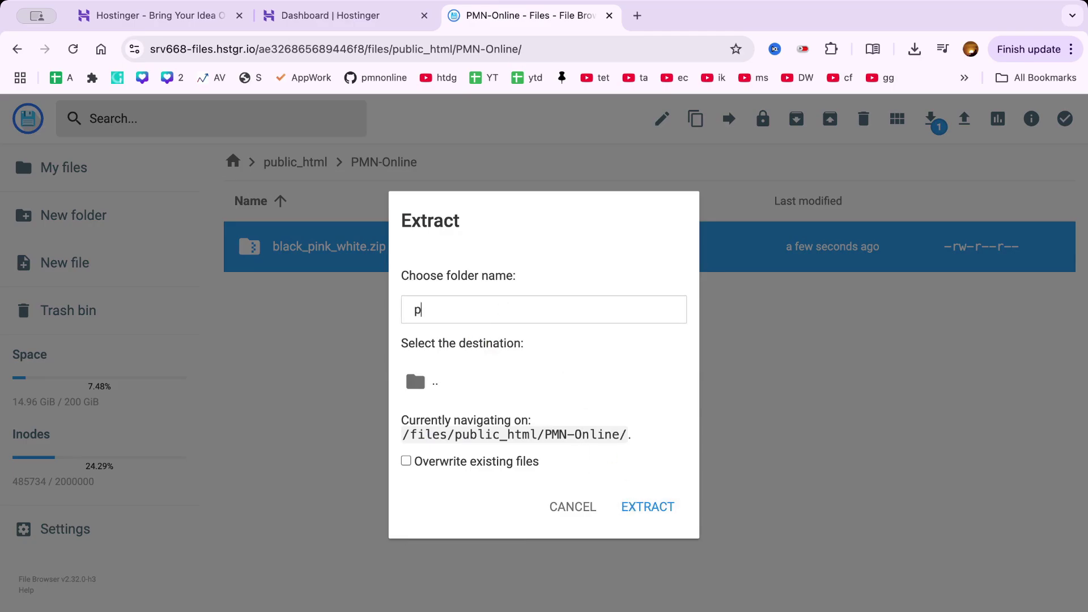
left_click(649, 508)
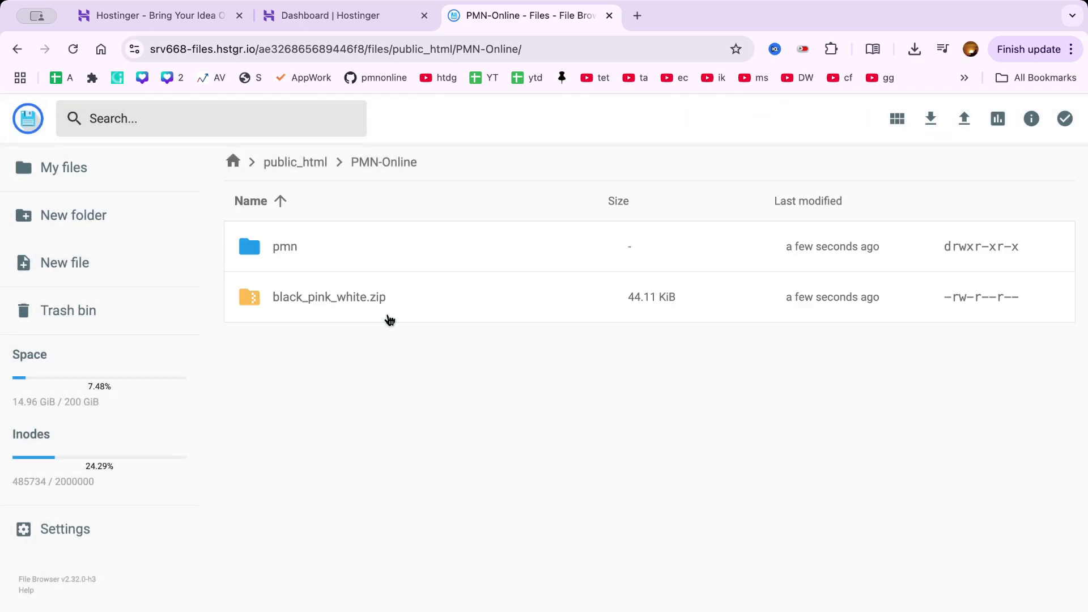
Move everything in pmn/black_pink_white (READ_ME, style, five HTML pages) up into PMN-Online.
double_click(311, 250)
double_click(326, 248)
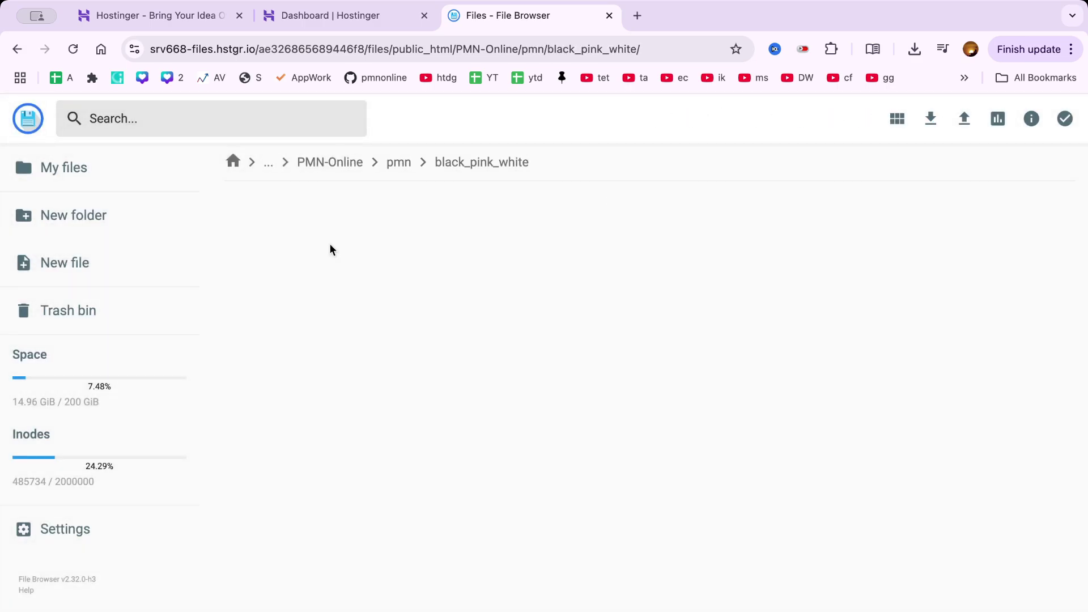
key("super+a")
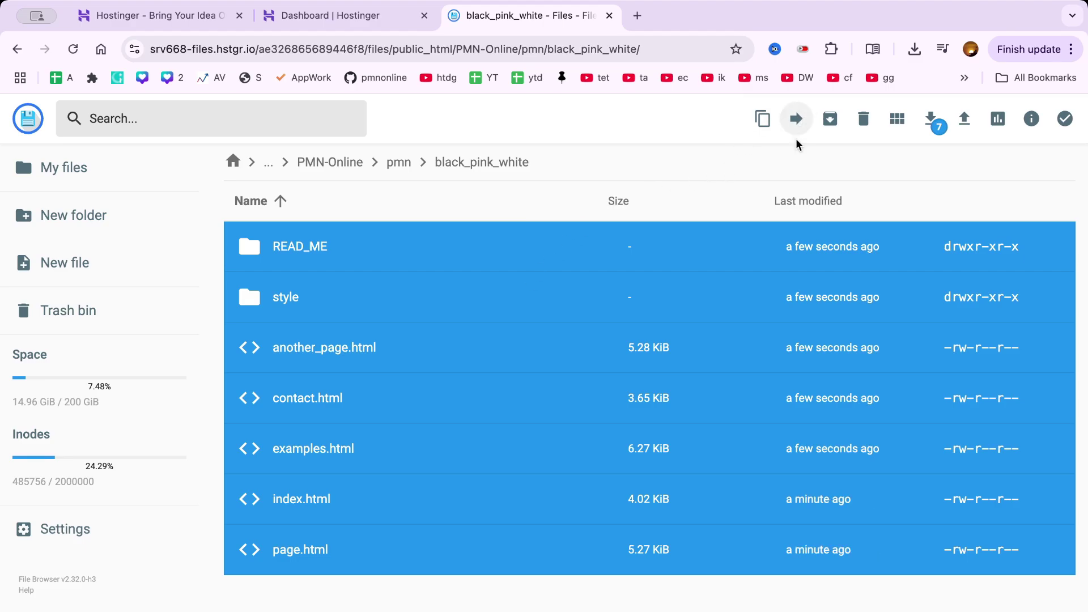
left_click(795, 119)
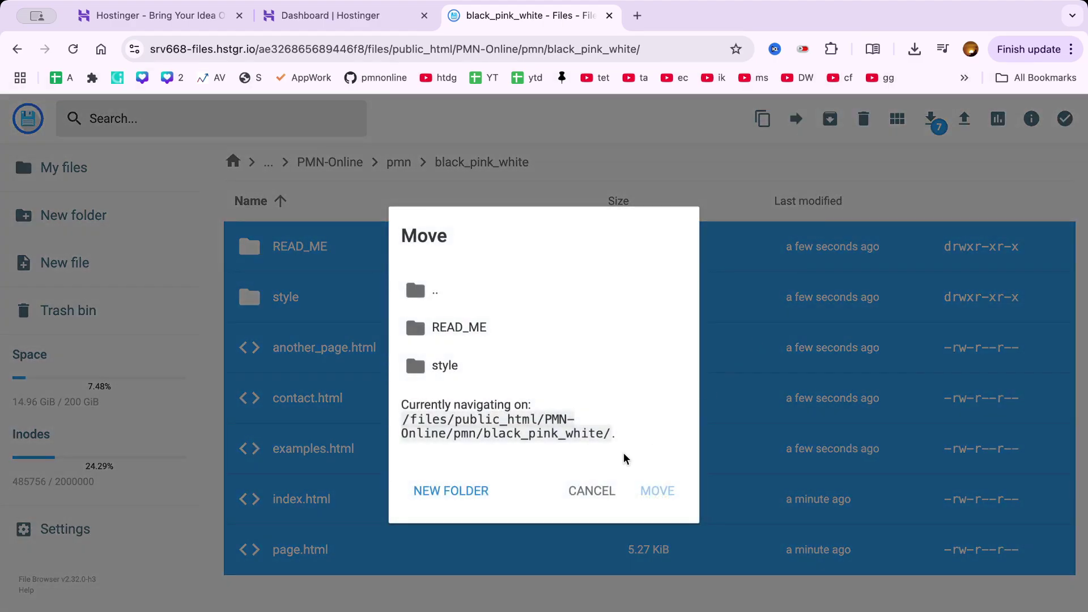
double_click(420, 291)
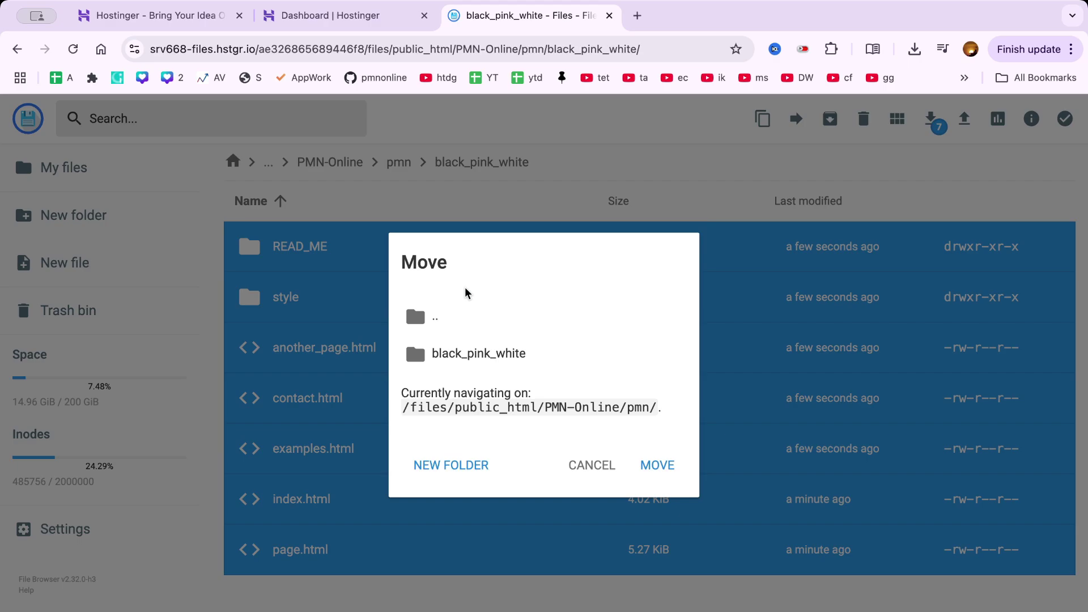
double_click(441, 322)
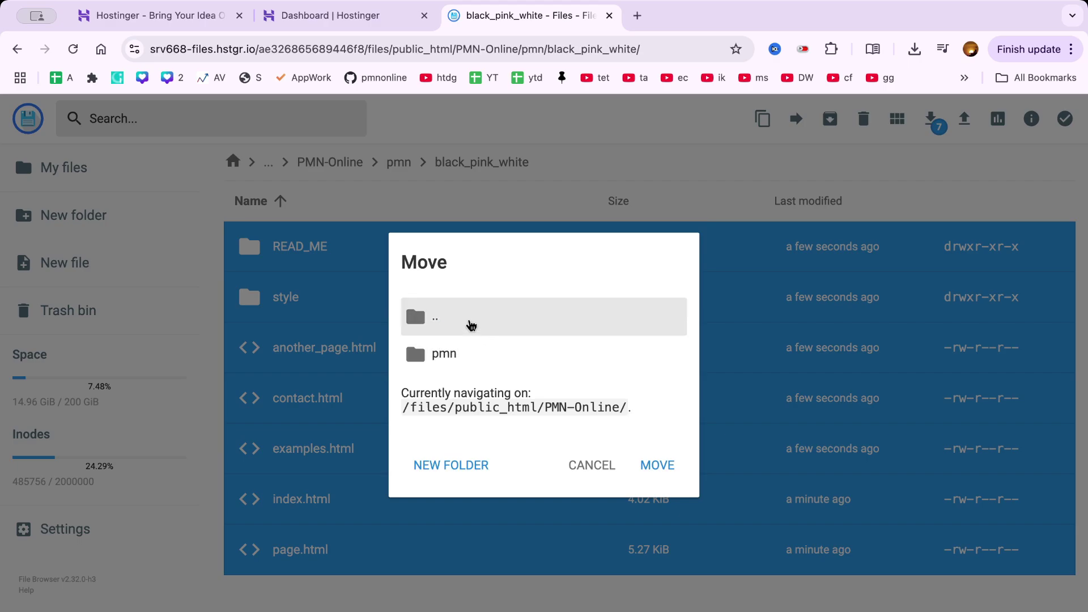
left_click(671, 468)
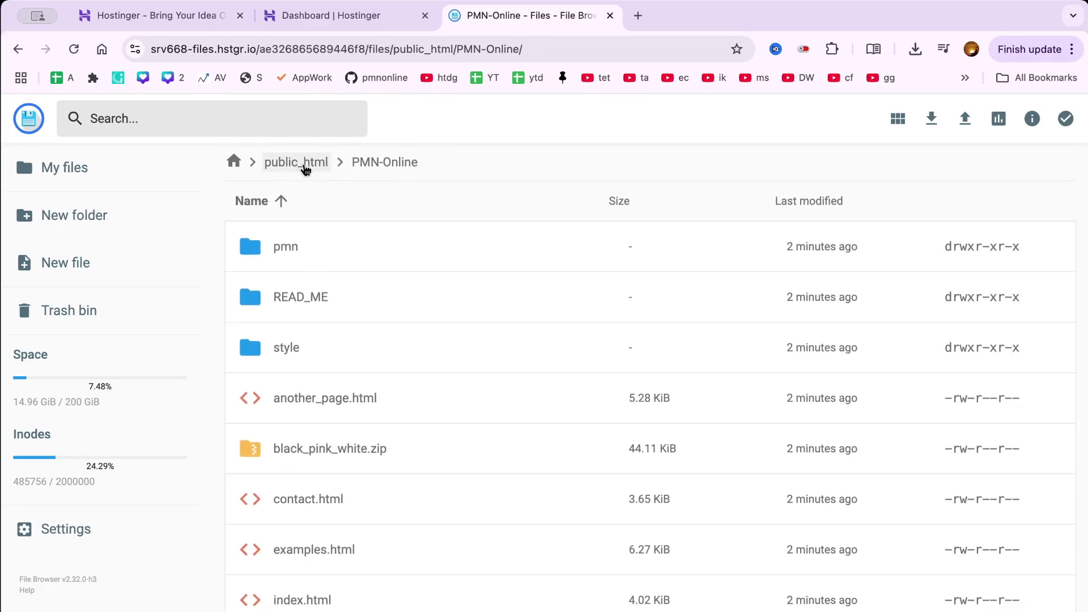
Reopen PMN-Online in the file manager and load finsenso.com/PMN-Online in a new tab.
left_click(309, 165)
double_click(303, 277)
key("ctrl+t")
type("finsenso.com/PM")
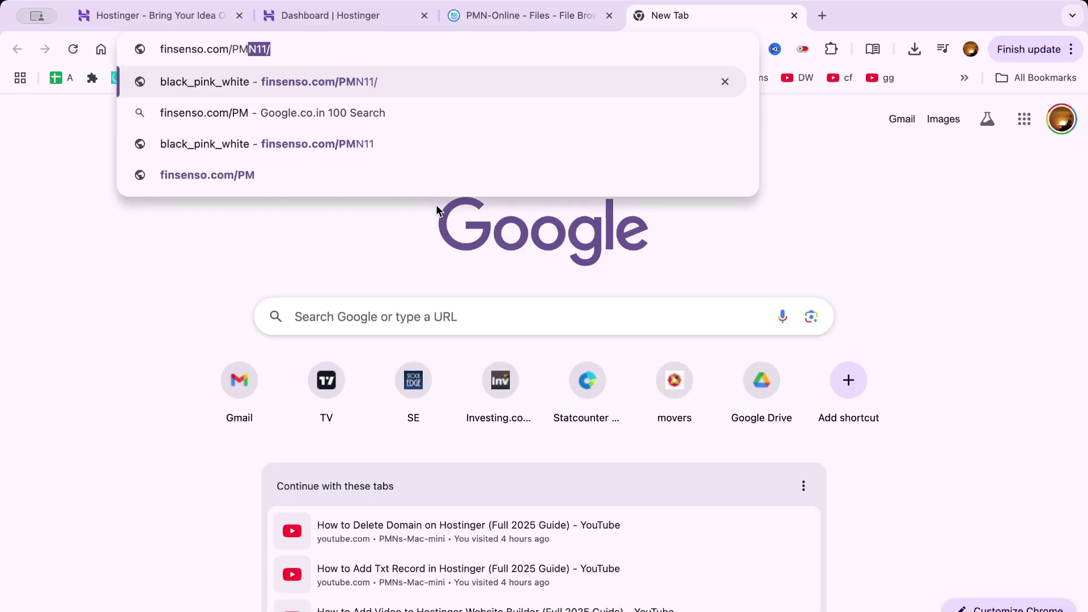
type("N-Online")
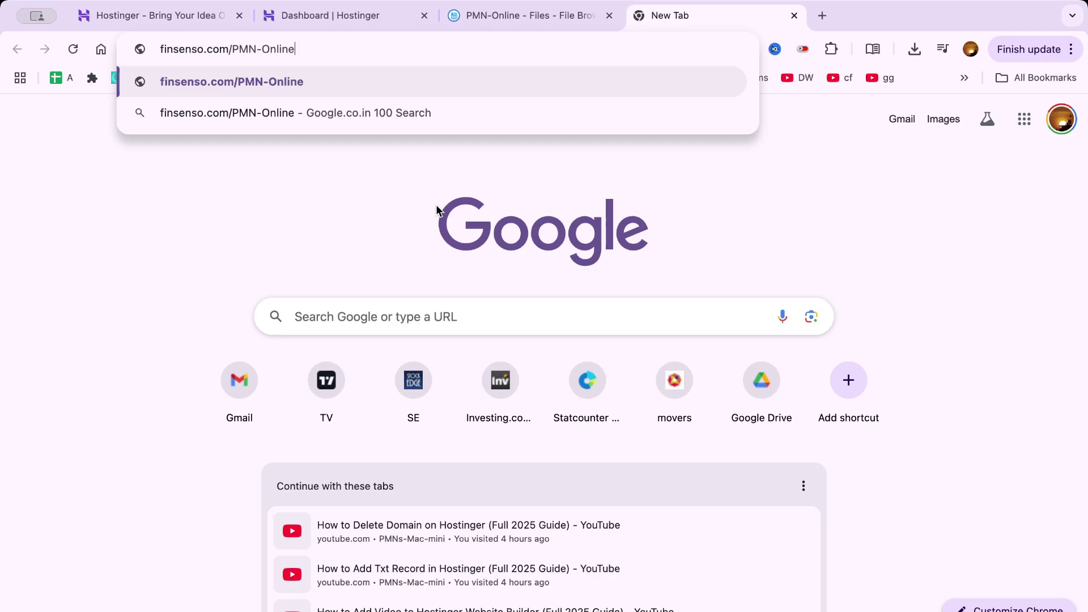
key("Return")
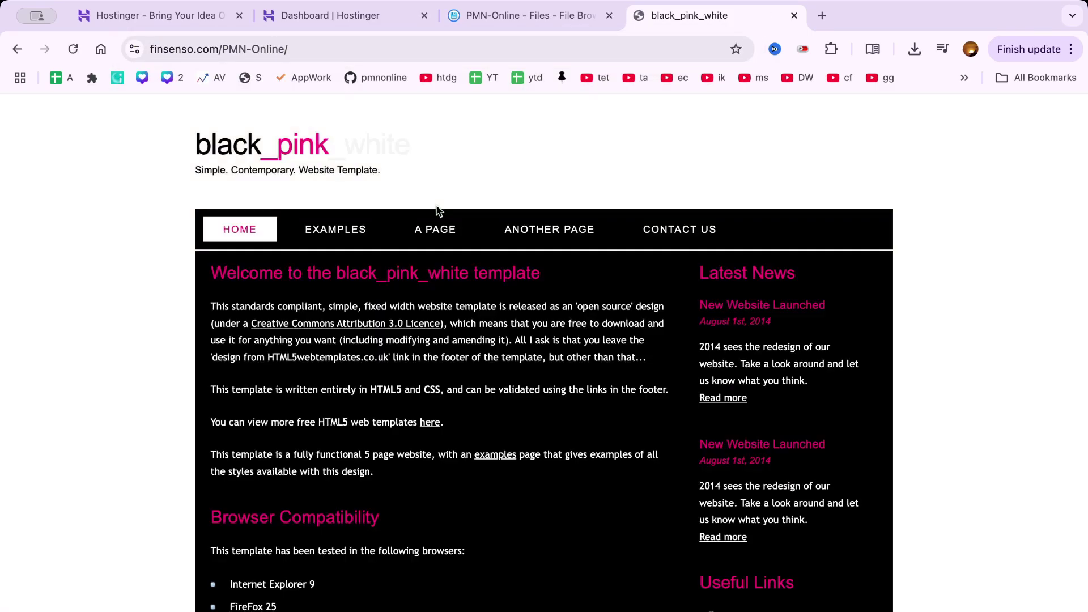
Browse the live template's EXAMPLES page and a Useful Links sample, then return to the file manager.
left_click(336, 228)
scroll(241, 309, "down", 2)
scroll(243, 396, "down", 3)
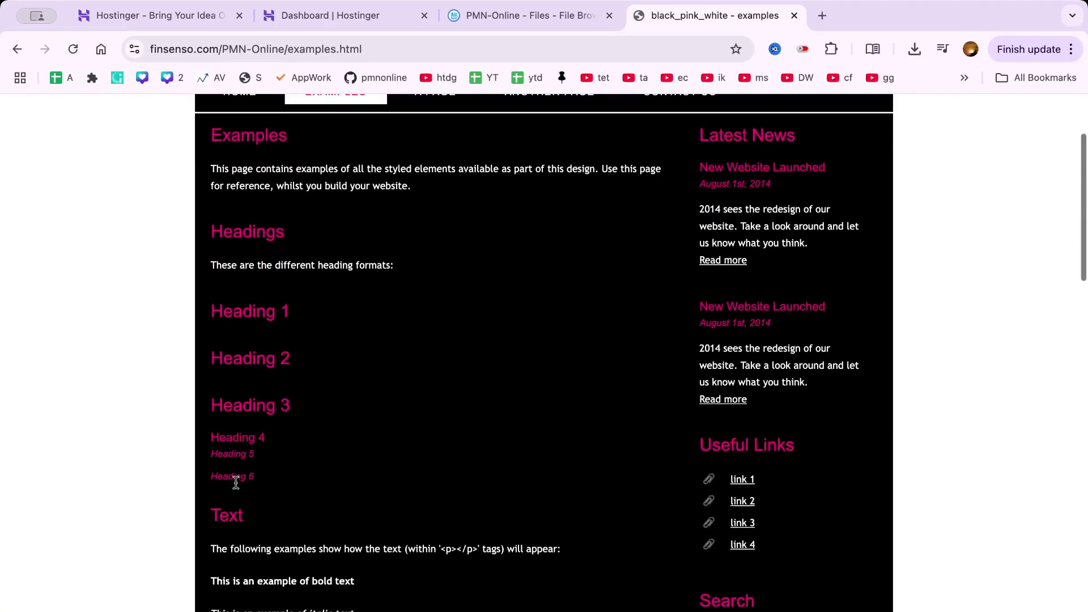
scroll(510, 397, "down", 4)
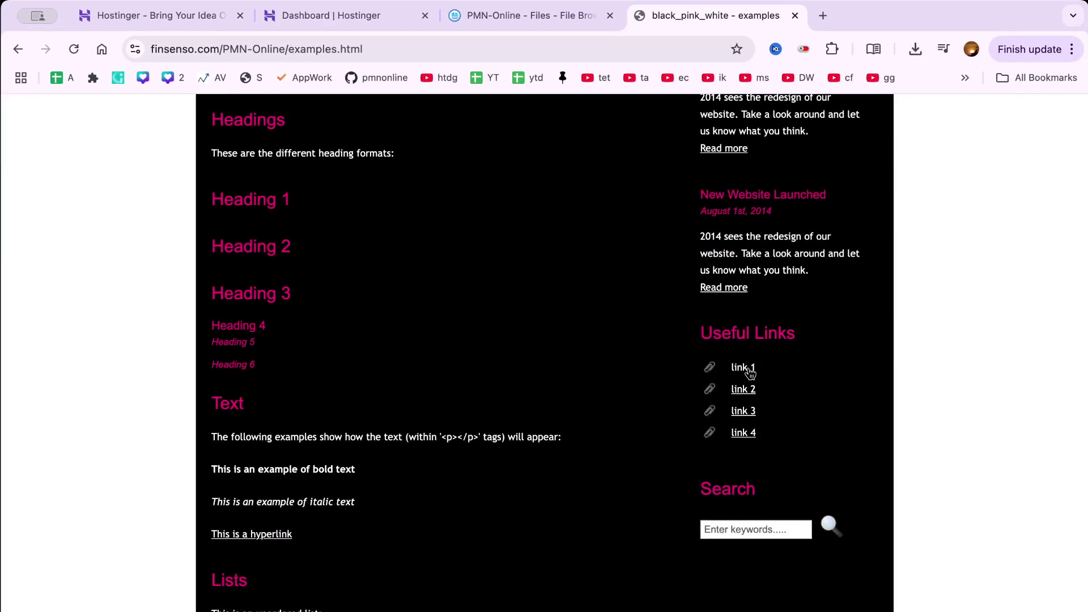
left_click(749, 412)
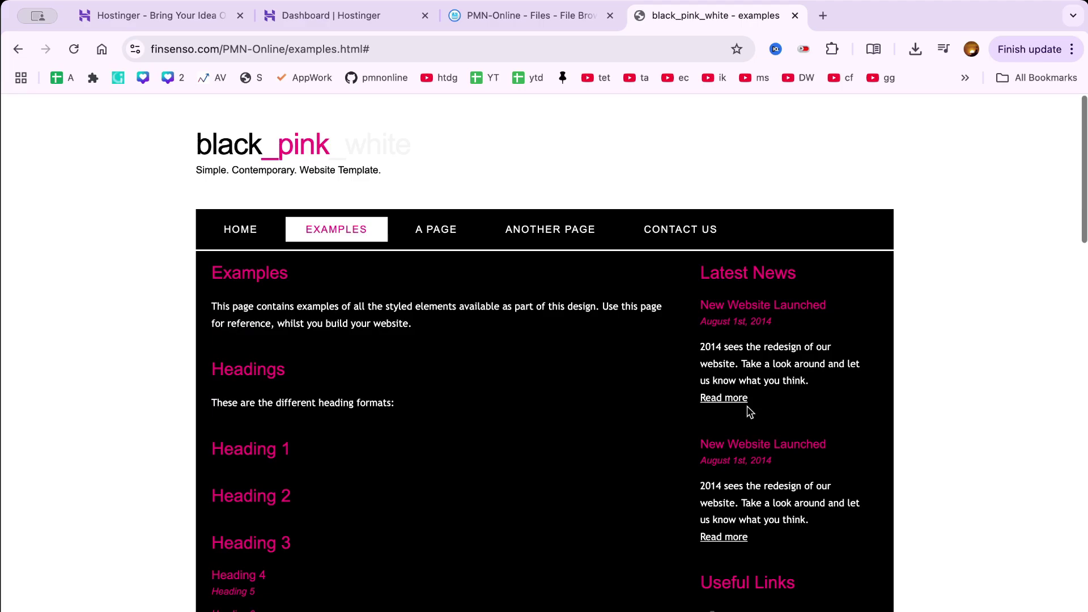
key("ctrl+shift+Tab")
Return through public_html into the PMN-Online listing, briefly checking the hPanel dashboard.
left_click(313, 165)
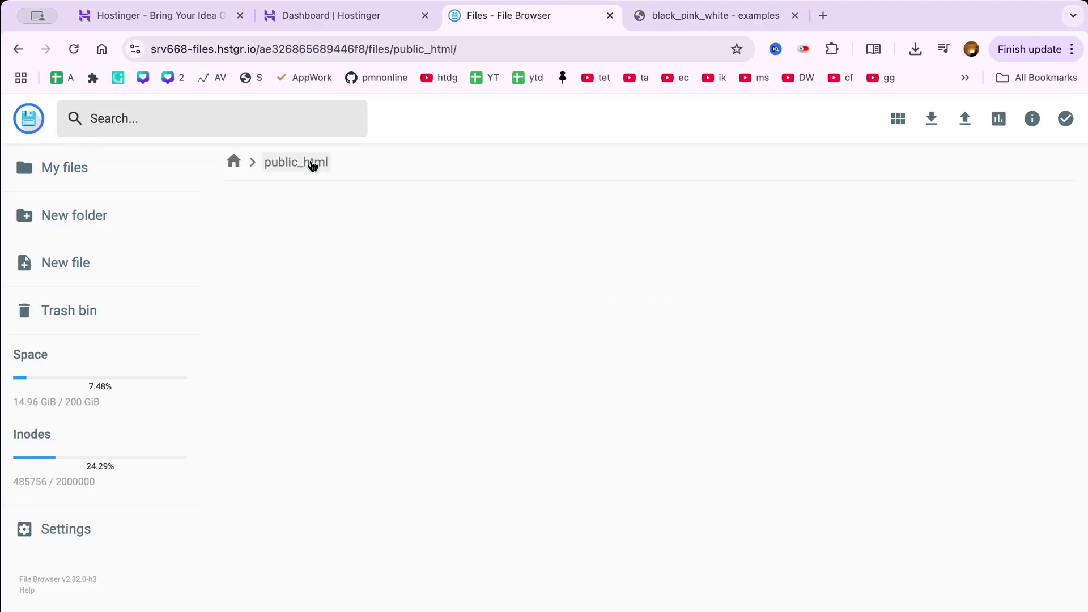
scroll(333, 313, "down", 3)
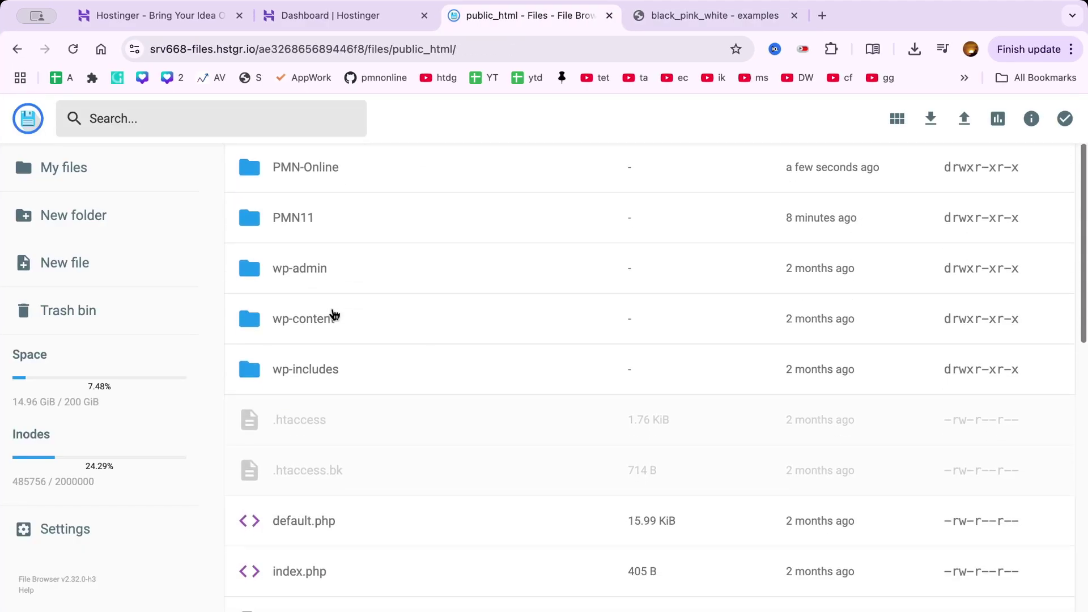
scroll(334, 313, "up", 3)
double_click(279, 298)
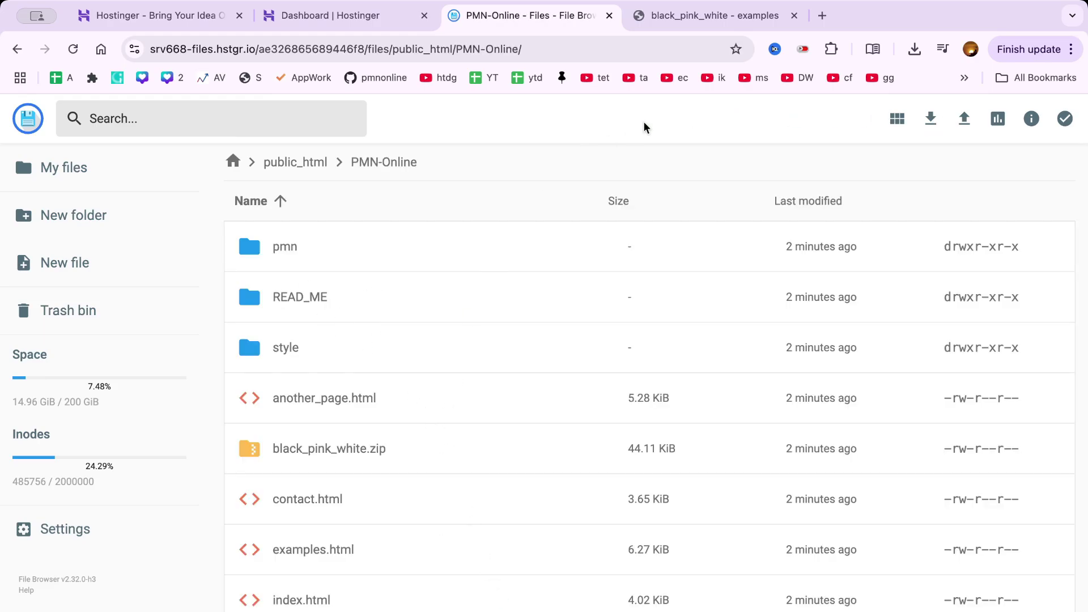
left_click(328, 16)
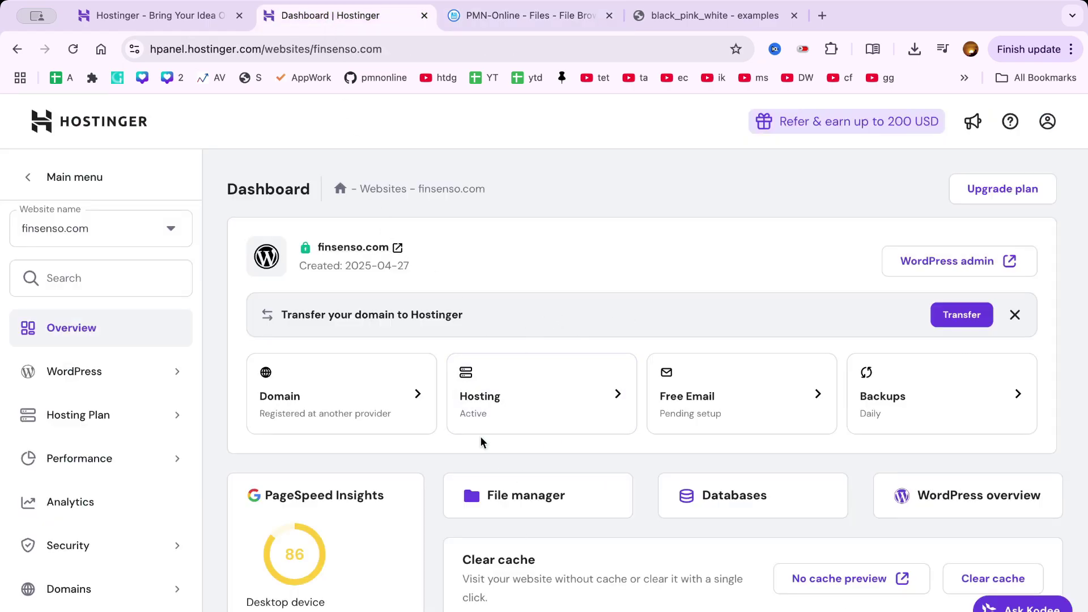
left_click(525, 13)
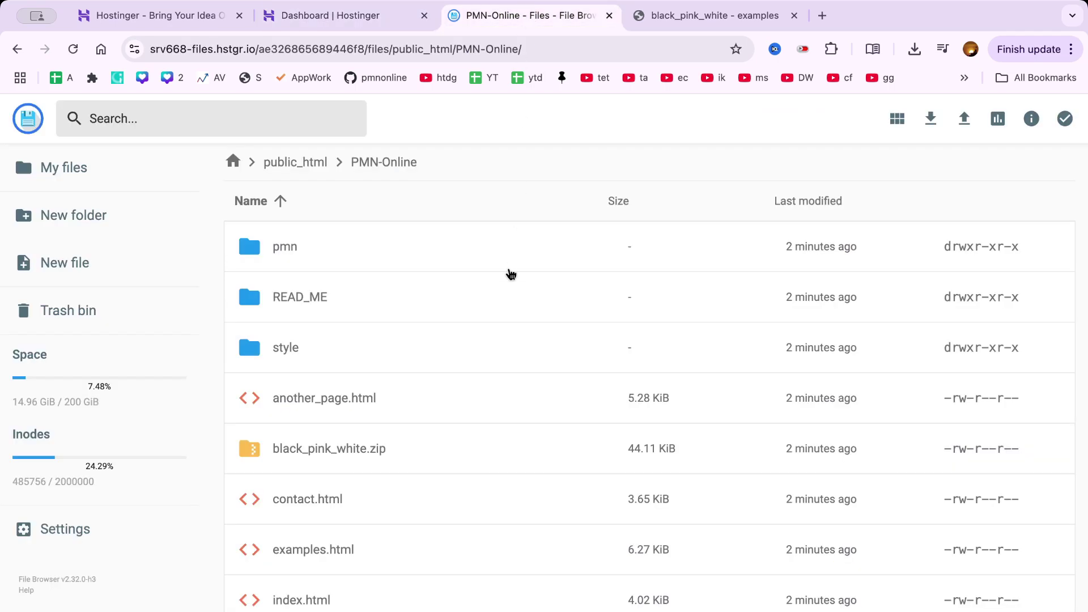